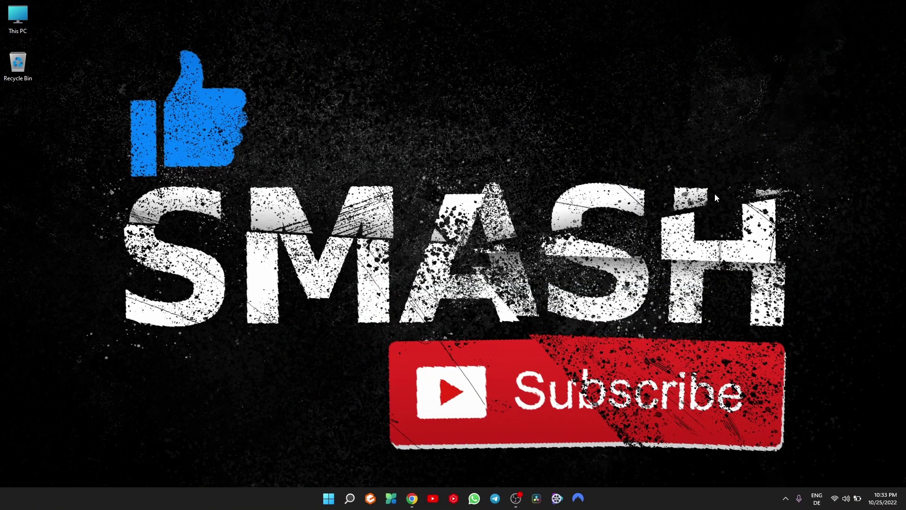
# Bring up the FoneLab Data Retriever page in Chrome and review its Windows licence prices
pyautogui.click(414, 503)
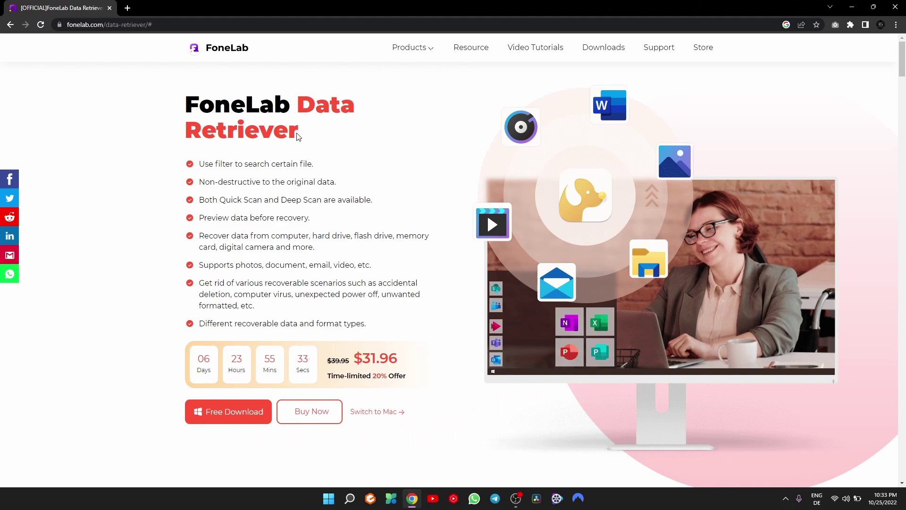
pyautogui.moveTo(283, 137); pyautogui.dragTo(338, 162)
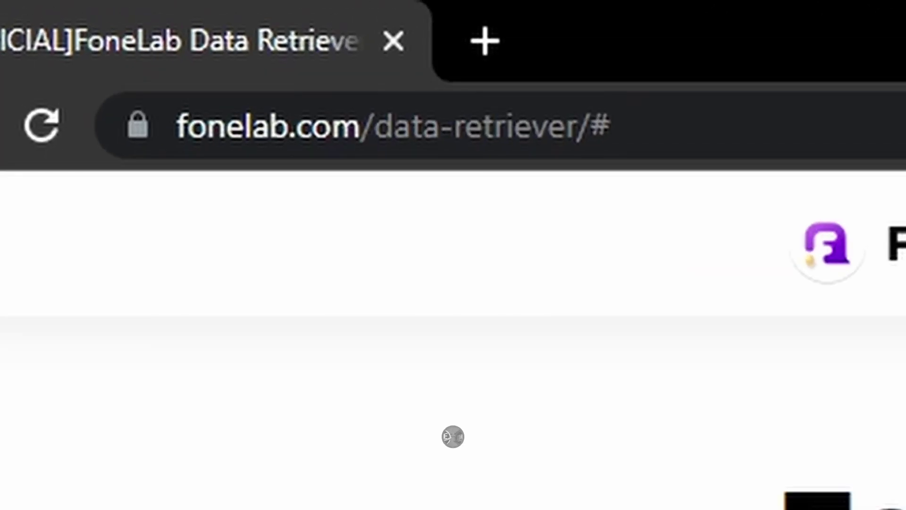
pyautogui.moveTo(155, 78); pyautogui.dragTo(348, 130)
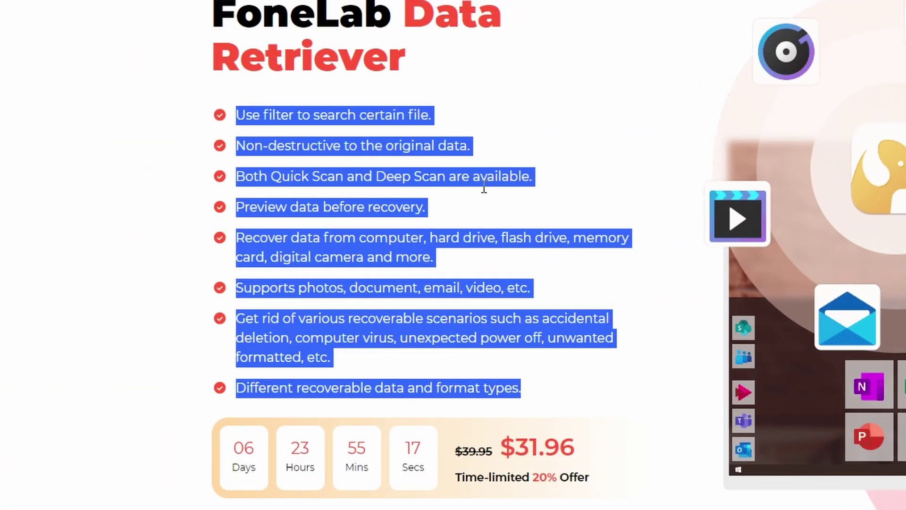
pyautogui.click(485, 199)
pyautogui.scroll(-5, 481, 207)
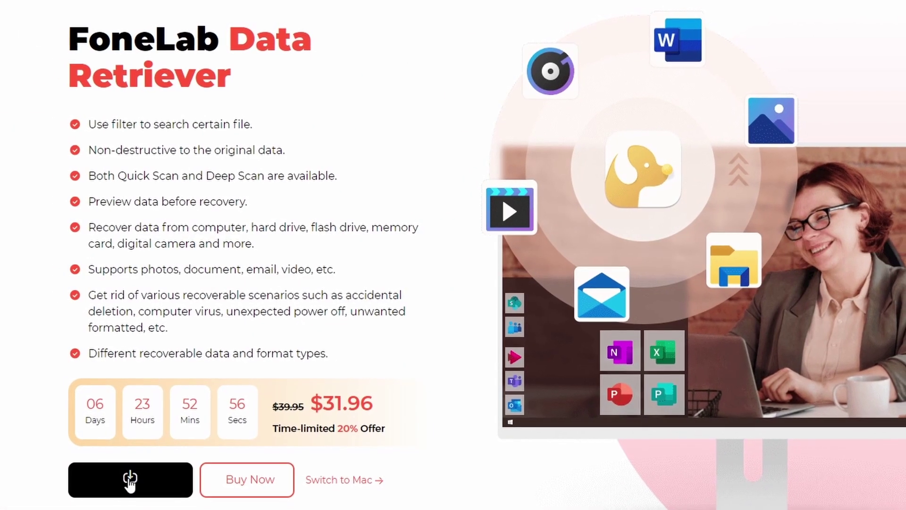
# Download the free FoneLab Data Retriever installer and save it to the Desktop
pyautogui.click(125, 477)
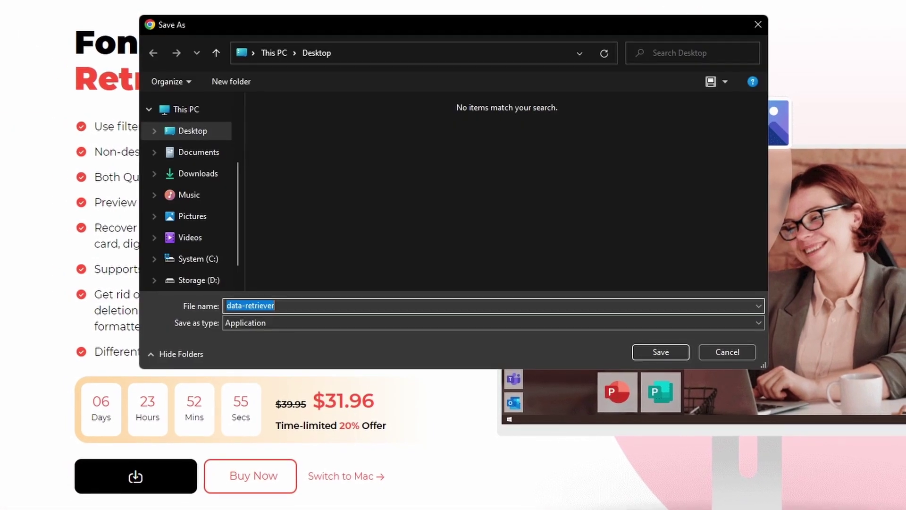
pyautogui.click(661, 352)
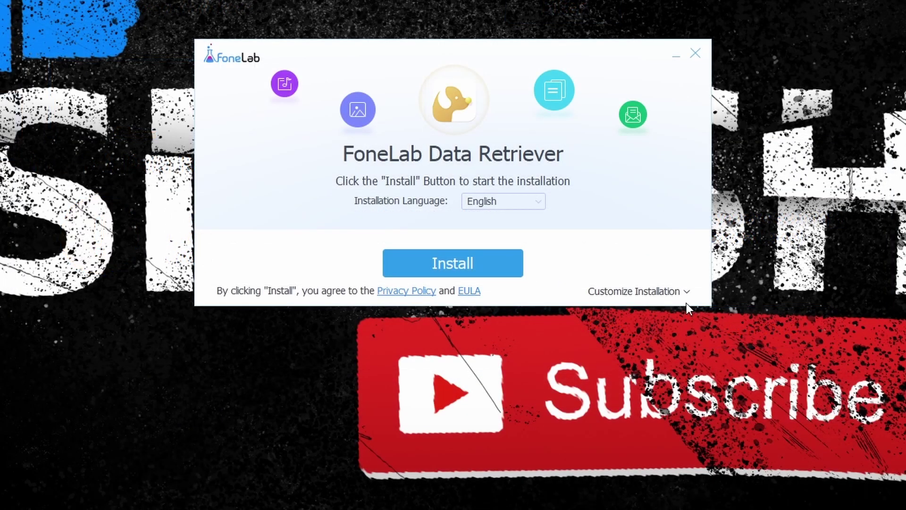
# Uncheck 'Create a quick launch icon' under Customize Installation before installing
pyautogui.click(652, 289)
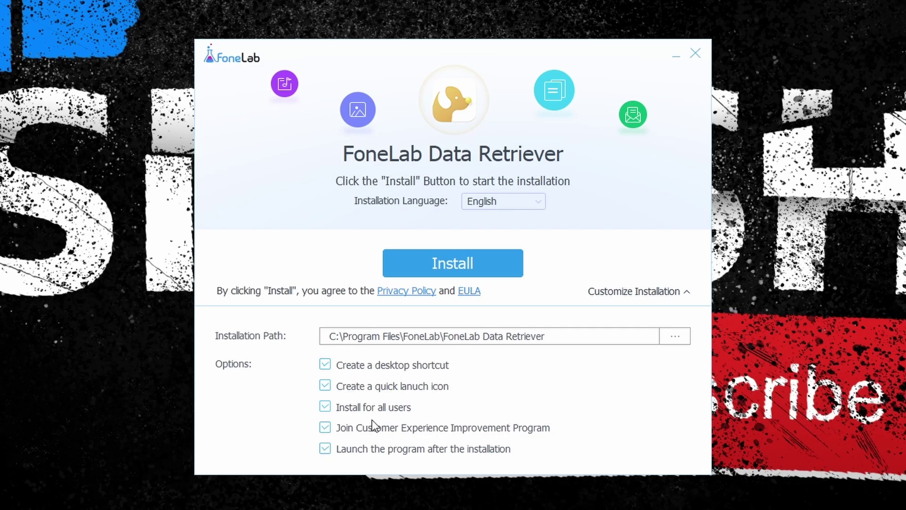
pyautogui.click(325, 386)
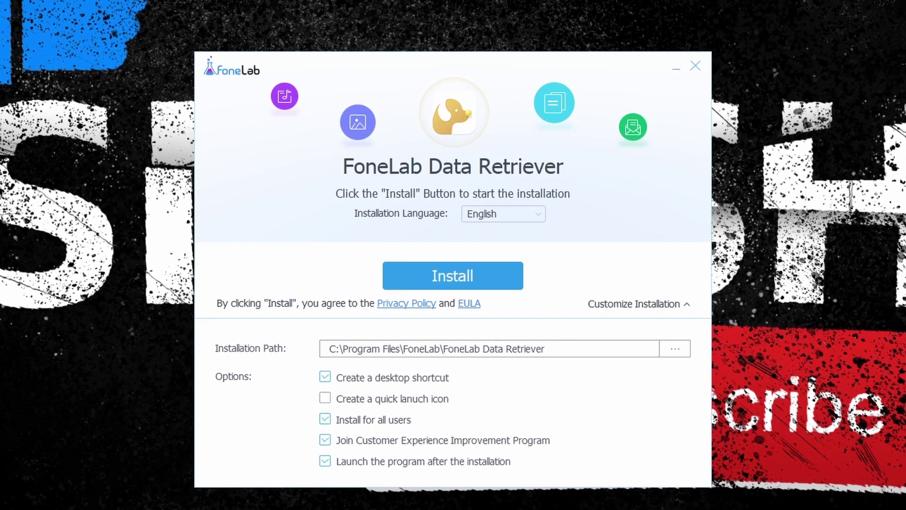
pyautogui.click(675, 304)
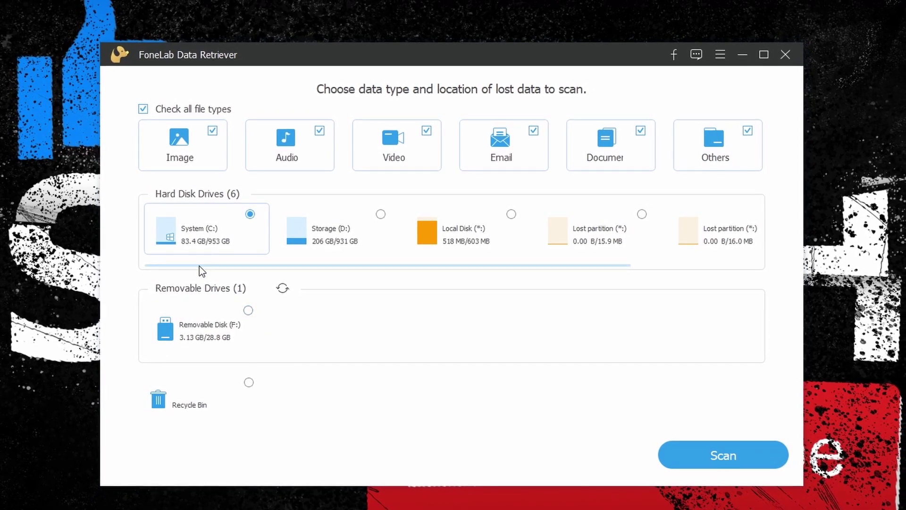
# Try each drive option, ending with Removable Disk (F:) as the scan location
pyautogui.click(381, 214)
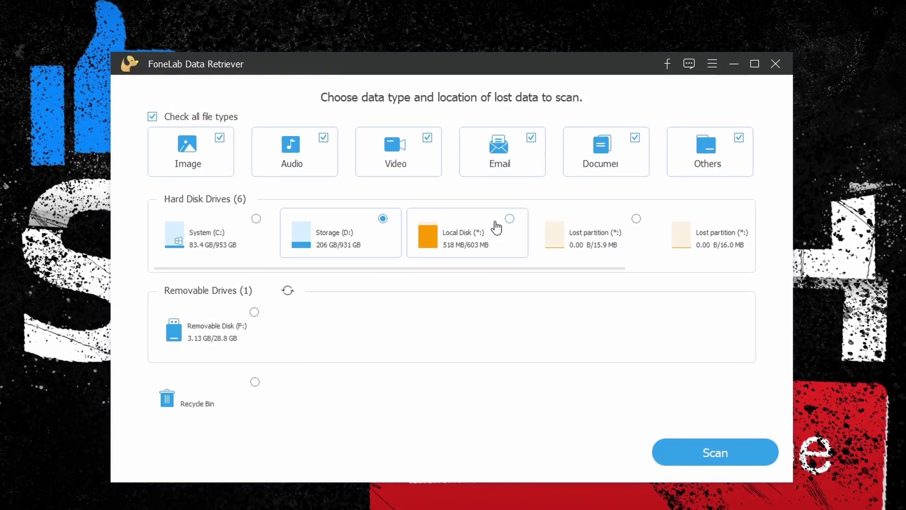
pyautogui.click(510, 219)
pyautogui.click(636, 218)
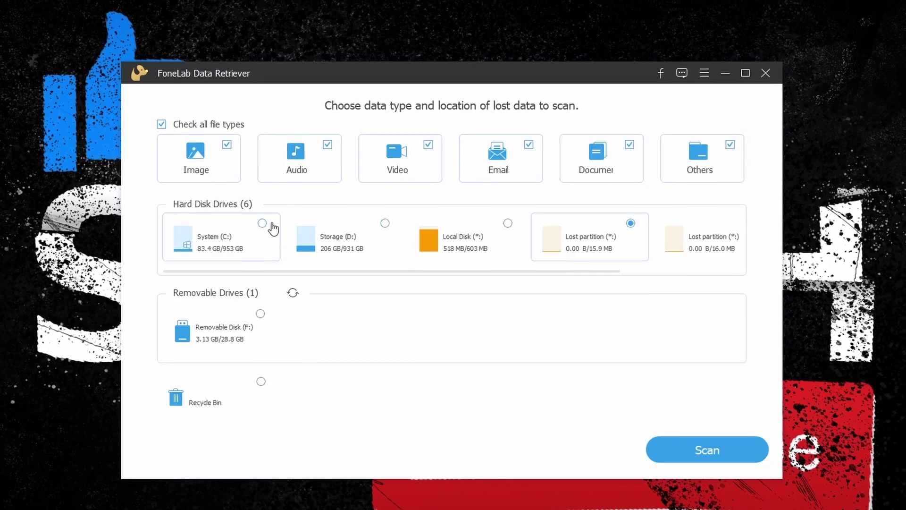
pyautogui.click(263, 223)
pyautogui.click(262, 314)
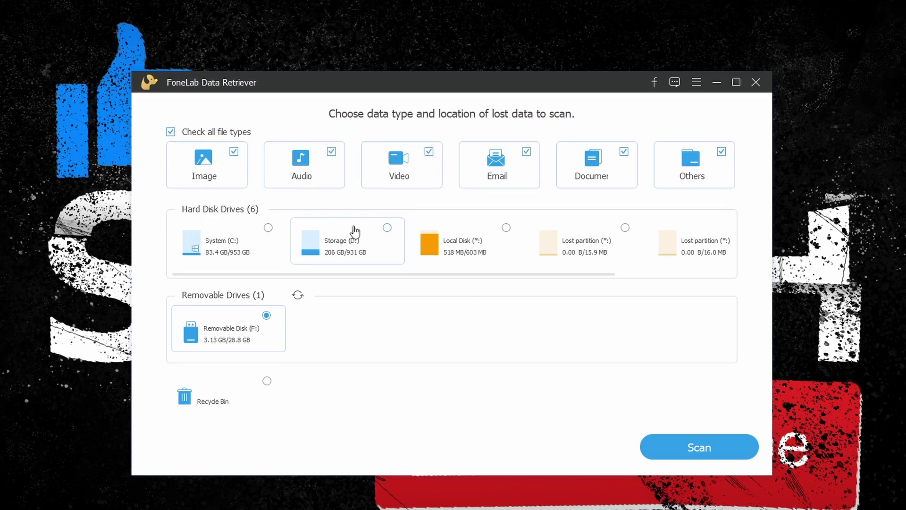
# Delete all ten video files from USB Drive (F:) in File Explorer
pyautogui.press('super+e')
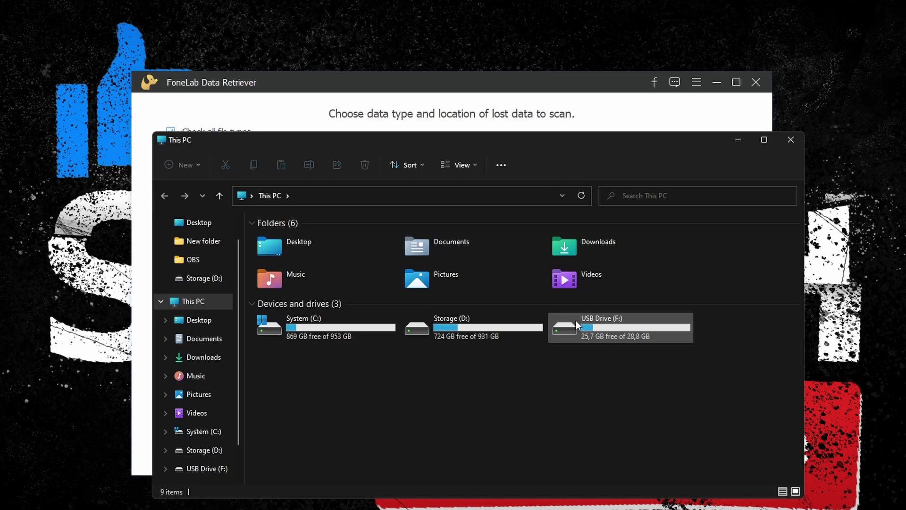
pyautogui.doubleClick(605, 335)
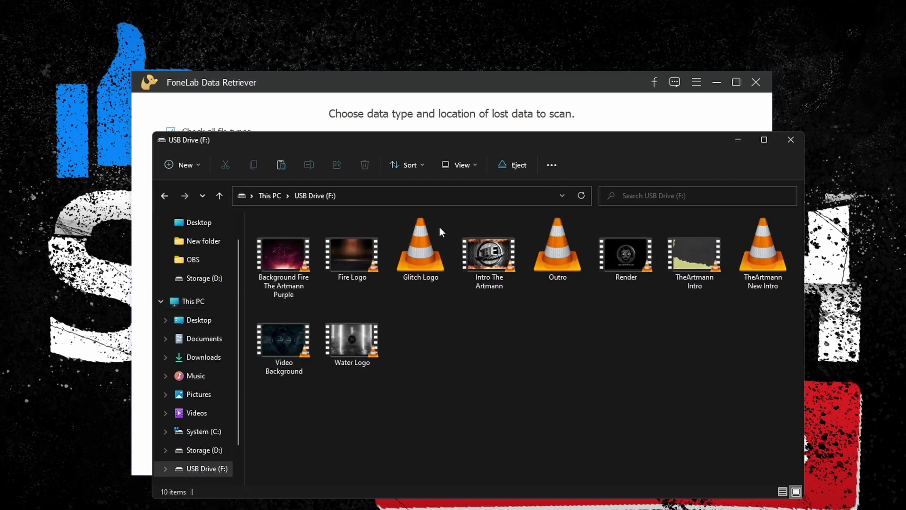
pyautogui.hotkey('ctrl', 'a')
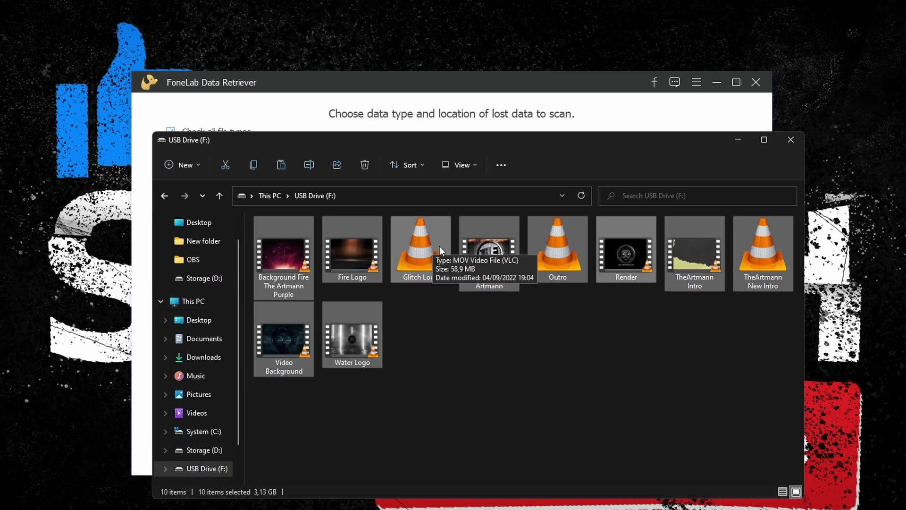
pyautogui.click(364, 166)
pyautogui.click(500, 276)
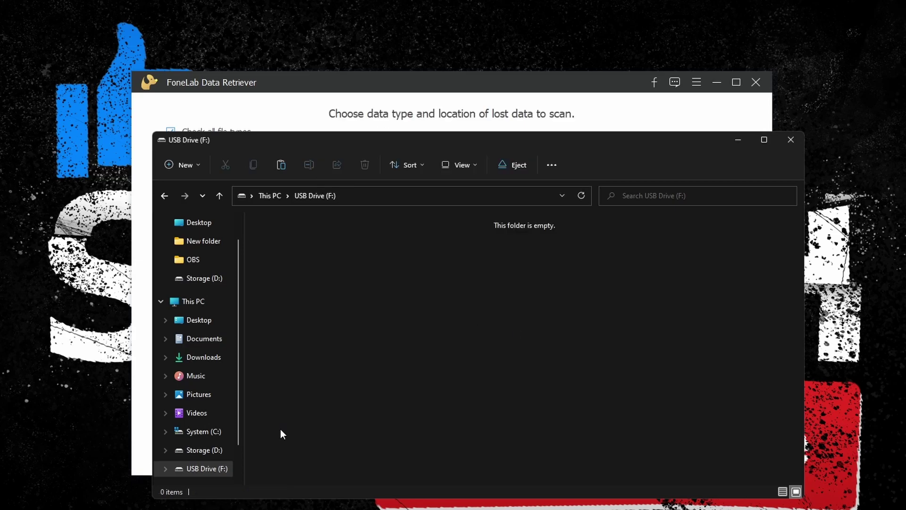
# Quick-format USB Drive (F:) as FAT32, then close the This PC window
pyautogui.click(207, 305)
pyautogui.rightClick(602, 333)
pyautogui.click(646, 406)
pyautogui.press('Return')
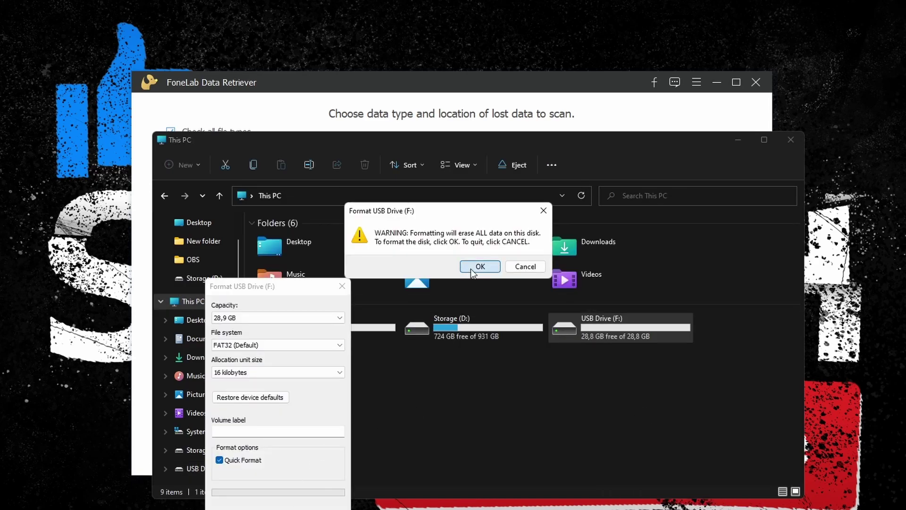
pyautogui.click(473, 268)
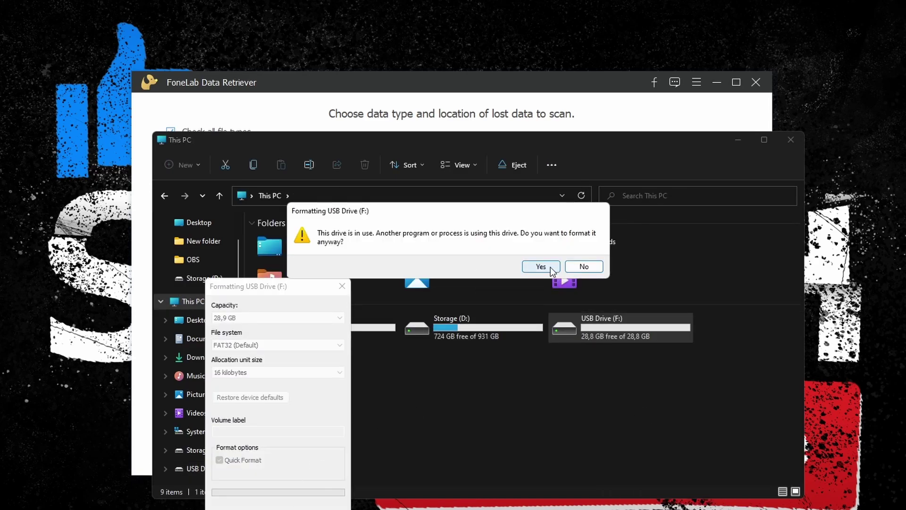
pyautogui.click(550, 269)
pyautogui.press('Return')
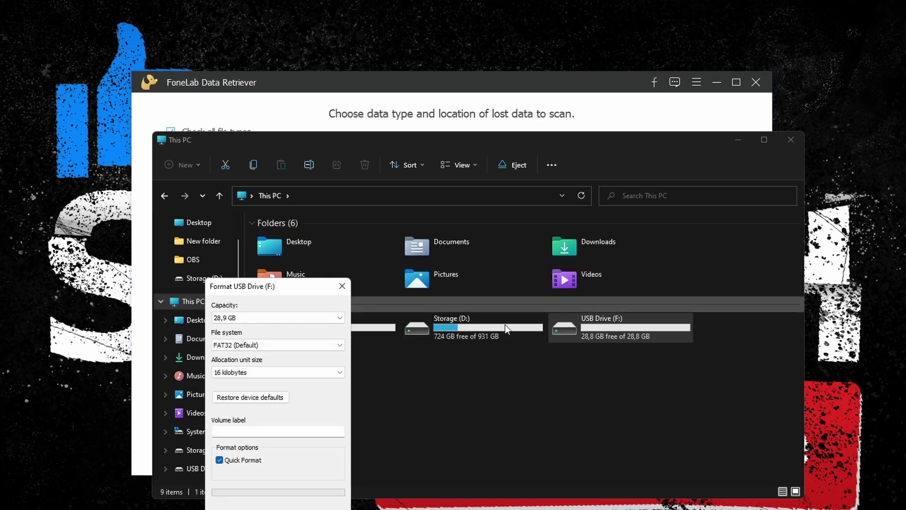
pyautogui.press('Escape')
pyautogui.click(790, 140)
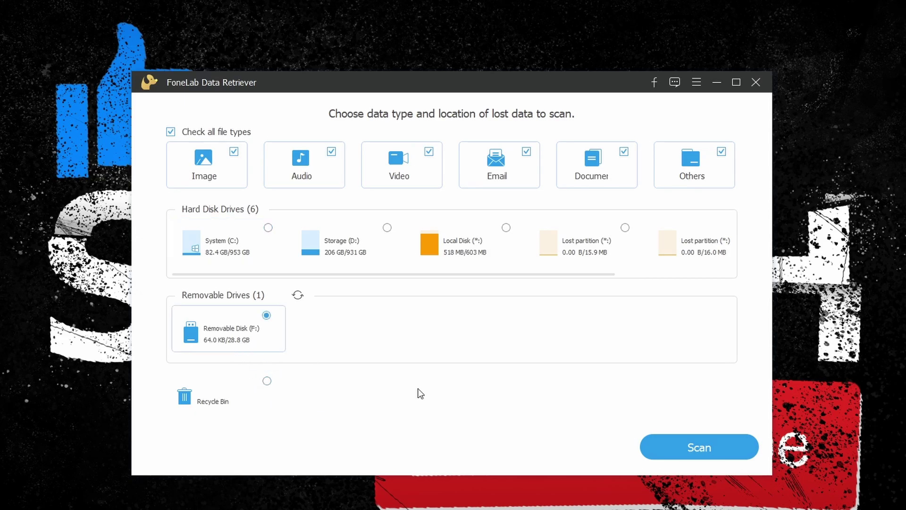
# Quick-scan Removable Disk (F:), which finds 29 files (3.18 GB)
pyautogui.click(699, 444)
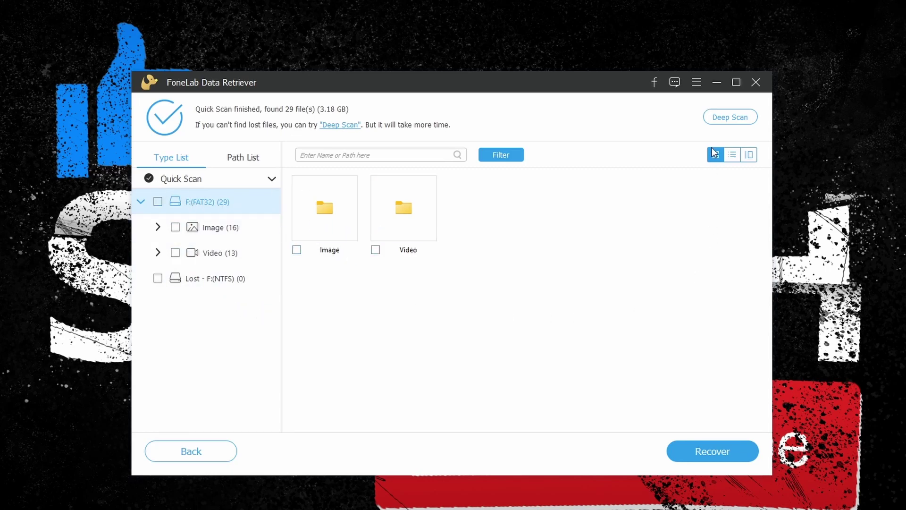
# Run a Deep Scan of drive F, which finds 36 files (3.19 GB)
pyautogui.click(739, 118)
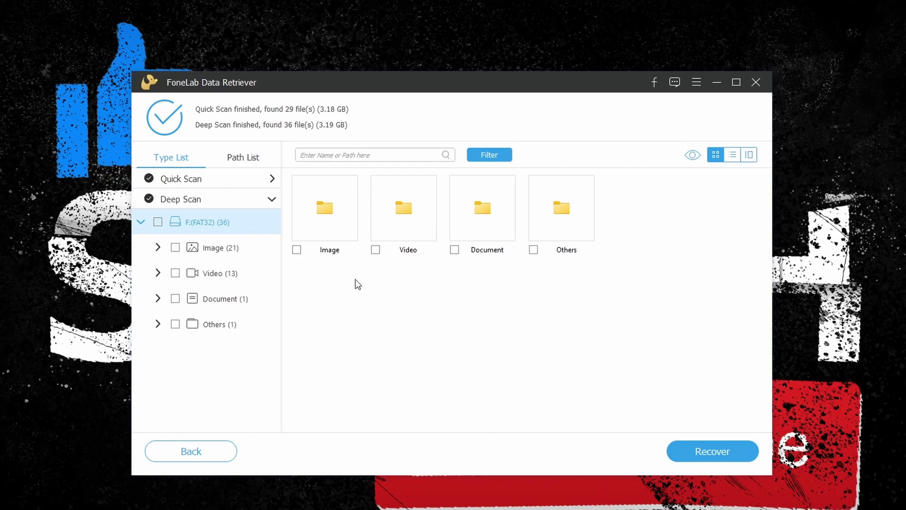
# Under Video, mark the three MOV files for recovery after an unavailable preview
pyautogui.click(262, 279)
pyautogui.click(207, 376)
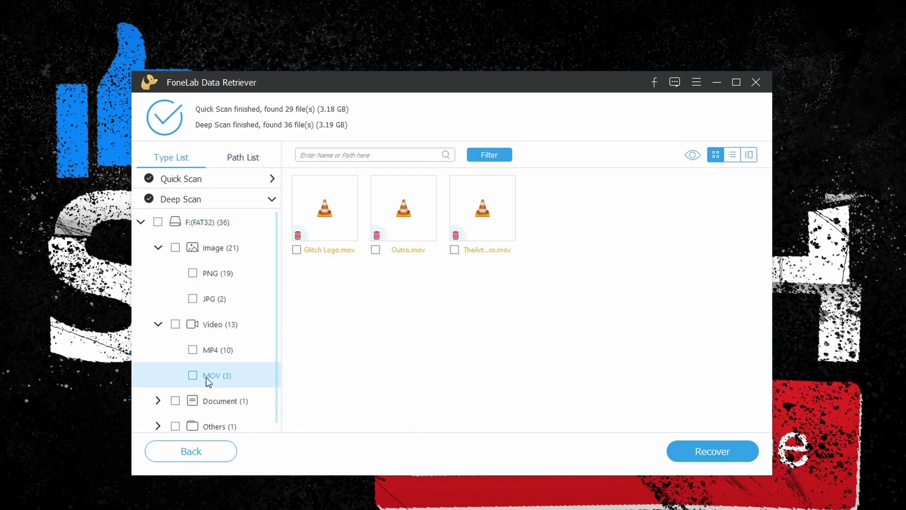
pyautogui.doubleClick(482, 219)
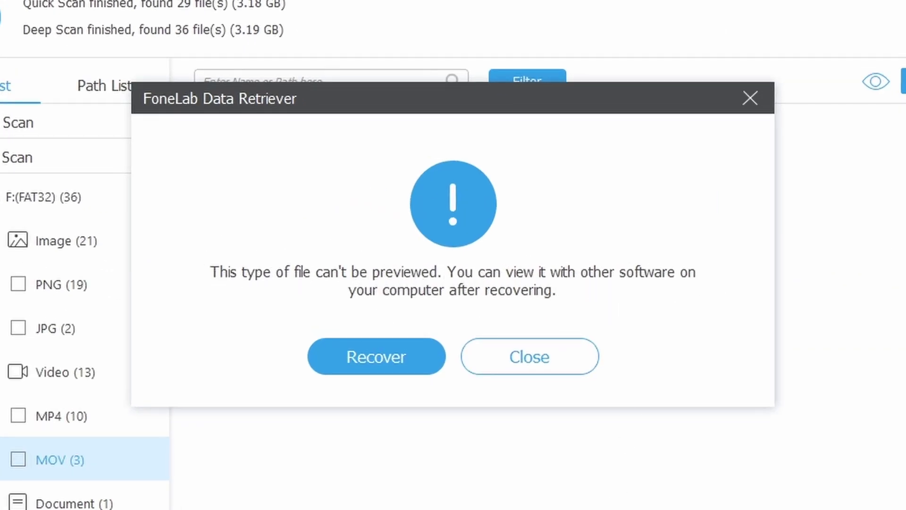
pyautogui.click(529, 356)
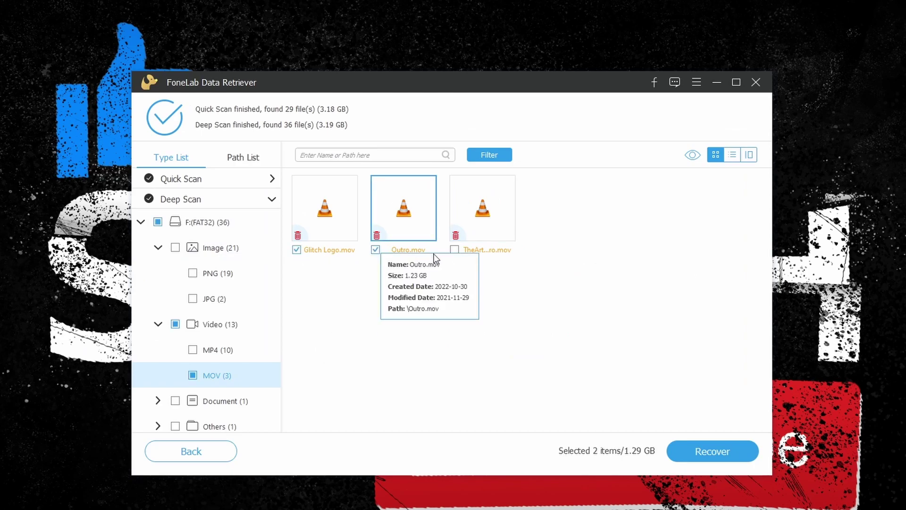
pyautogui.click(455, 249)
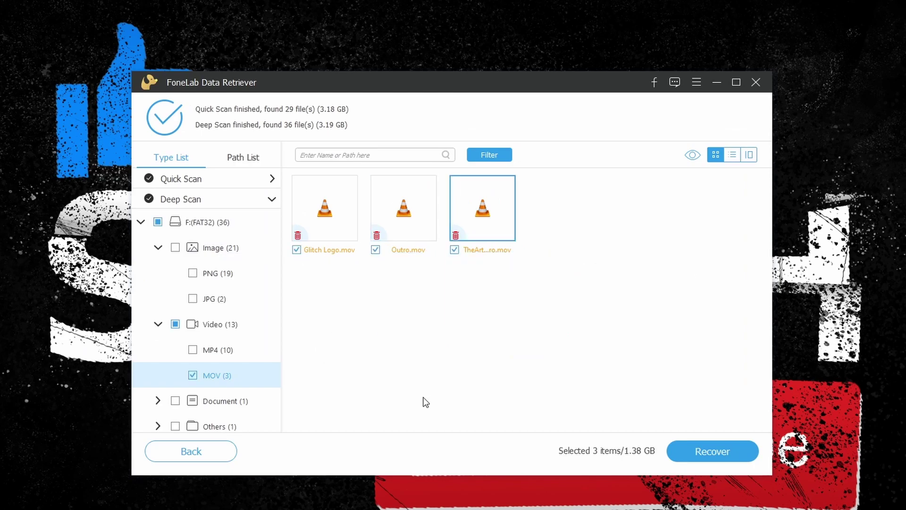
# In list view, mark the seven MP4 videos, Background Fire through Water Logo
pyautogui.click(226, 350)
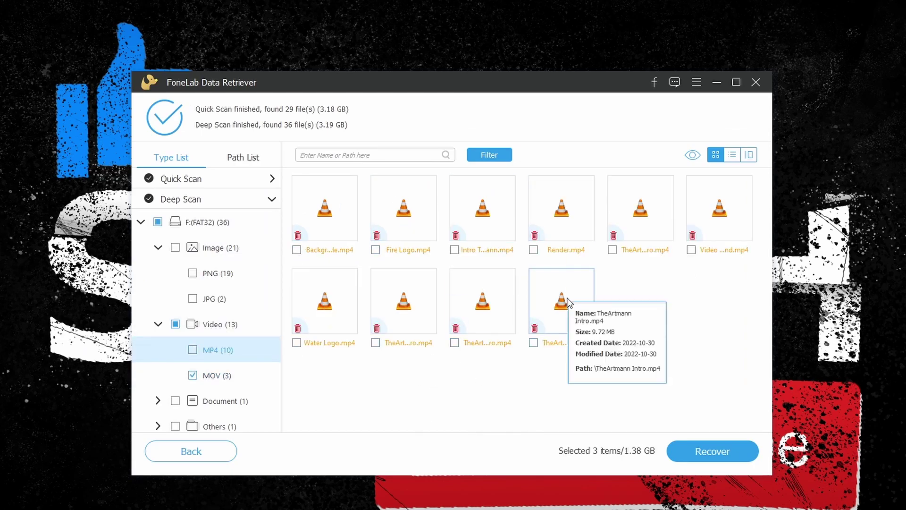
pyautogui.click(733, 155)
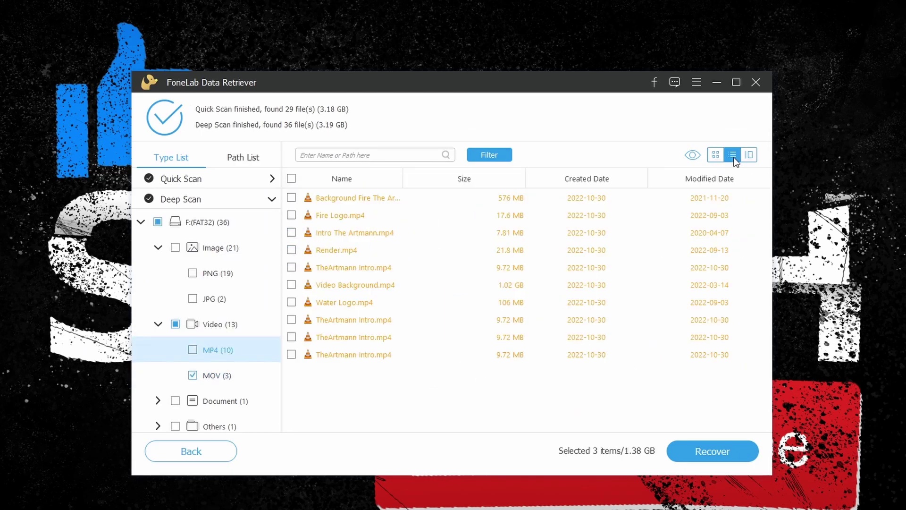
pyautogui.click(291, 198)
pyautogui.click(291, 215)
pyautogui.click(291, 233)
pyautogui.click(292, 250)
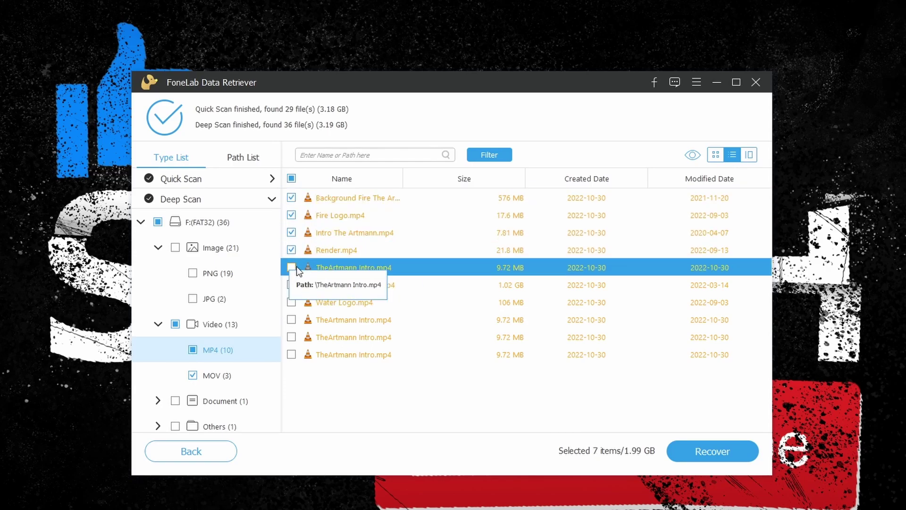
pyautogui.click(291, 268)
pyautogui.click(291, 284)
pyautogui.click(292, 302)
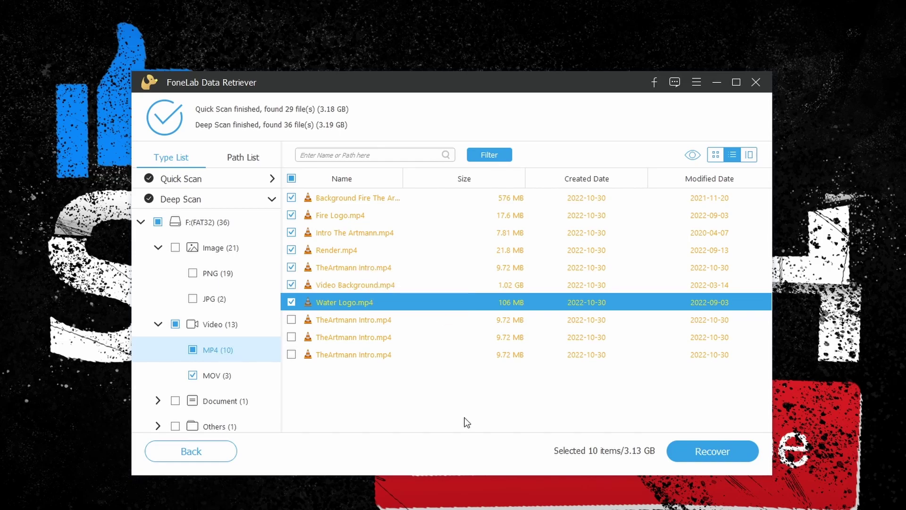
pyautogui.click(217, 375)
# Recover the ten marked videos into the Recovery folder on the Desktop
pyautogui.click(217, 350)
pyautogui.click(713, 451)
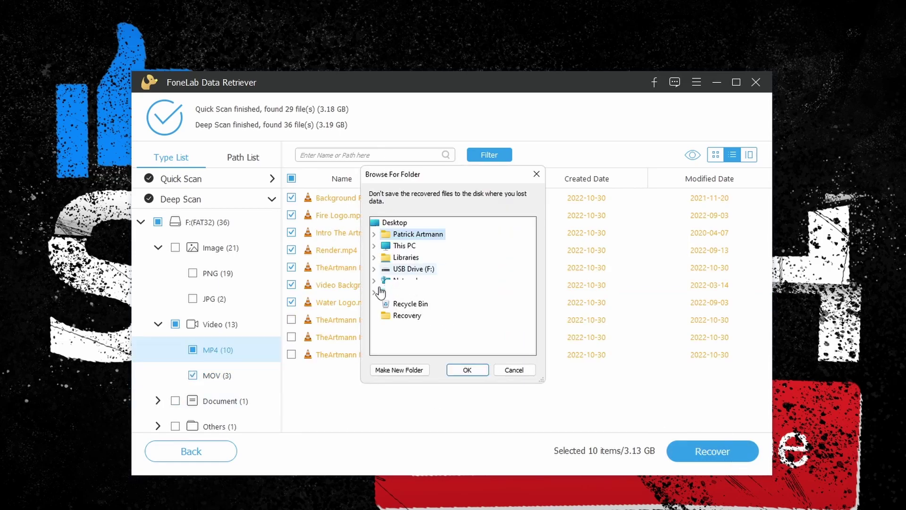
pyautogui.click(476, 369)
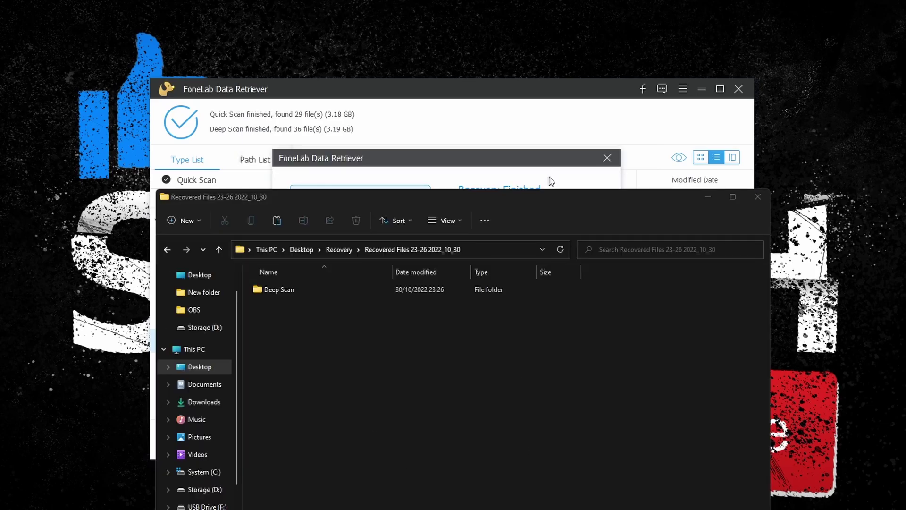
pyautogui.moveTo(574, 199); pyautogui.dragTo(593, 133)
pyautogui.click(594, 333)
# In File Explorer, browse to Deep Scan > Recoverd from disk F > Video > MOV
pyautogui.click(656, 488)
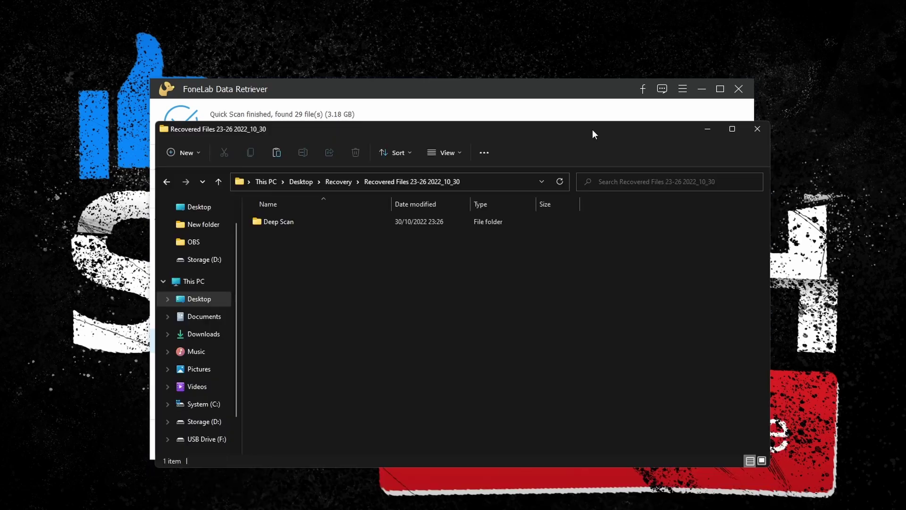
pyautogui.click(264, 228)
pyautogui.doubleClick(265, 228)
pyautogui.doubleClick(283, 223)
pyautogui.doubleClick(284, 221)
pyautogui.doubleClick(284, 220)
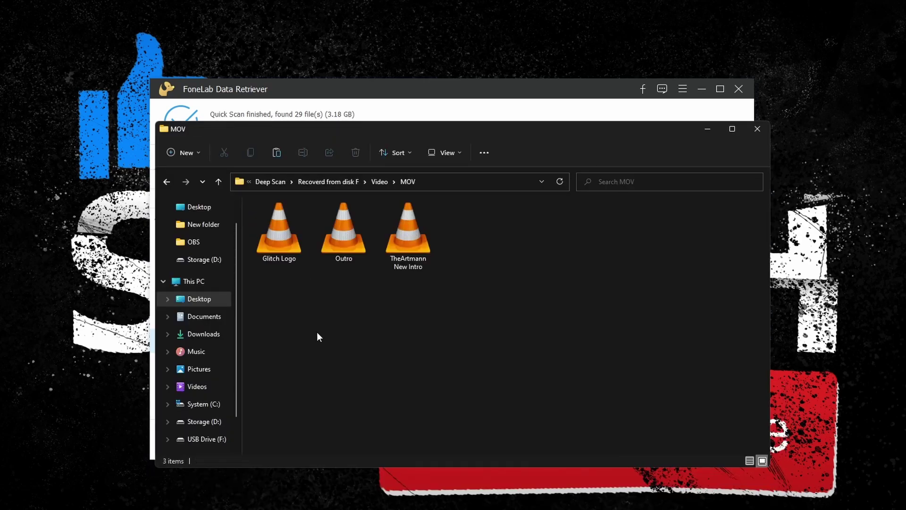